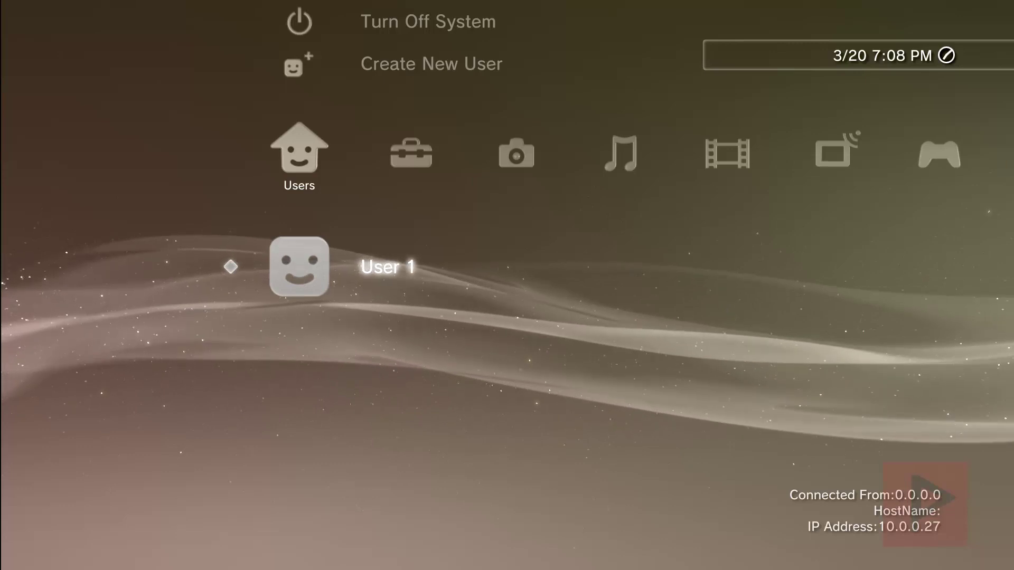
Launch RetroArch from the console's Game category.
key("Right")
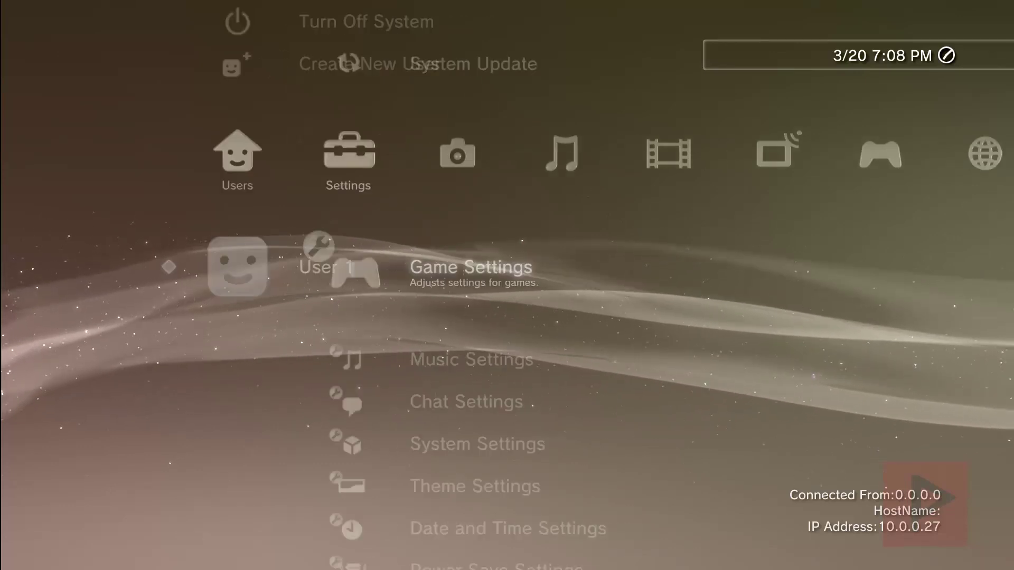
key("Right")
key("Right")
key("Right")
key("Right")
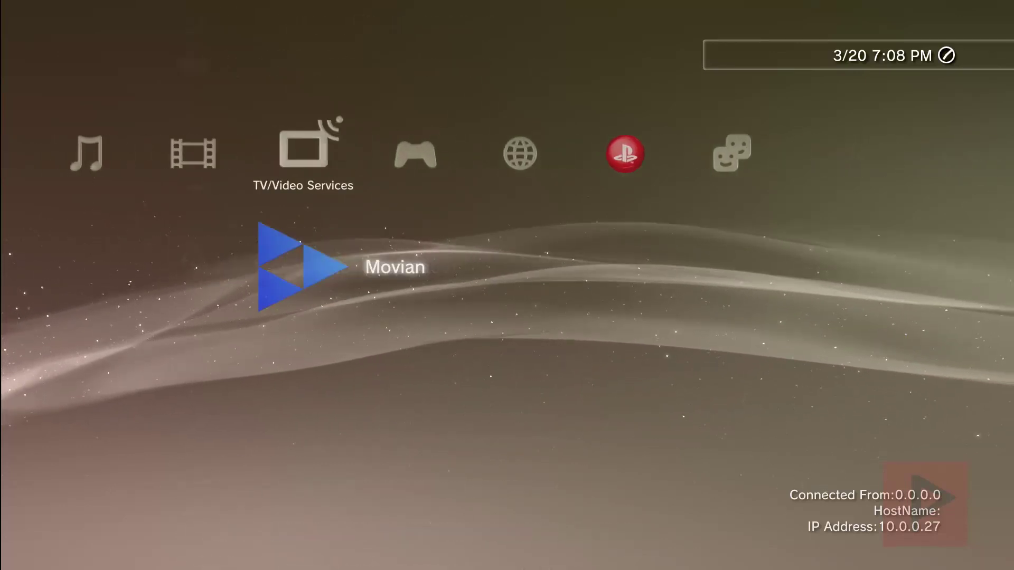
key("Right")
key("Up")
key("Down")
key("Return")
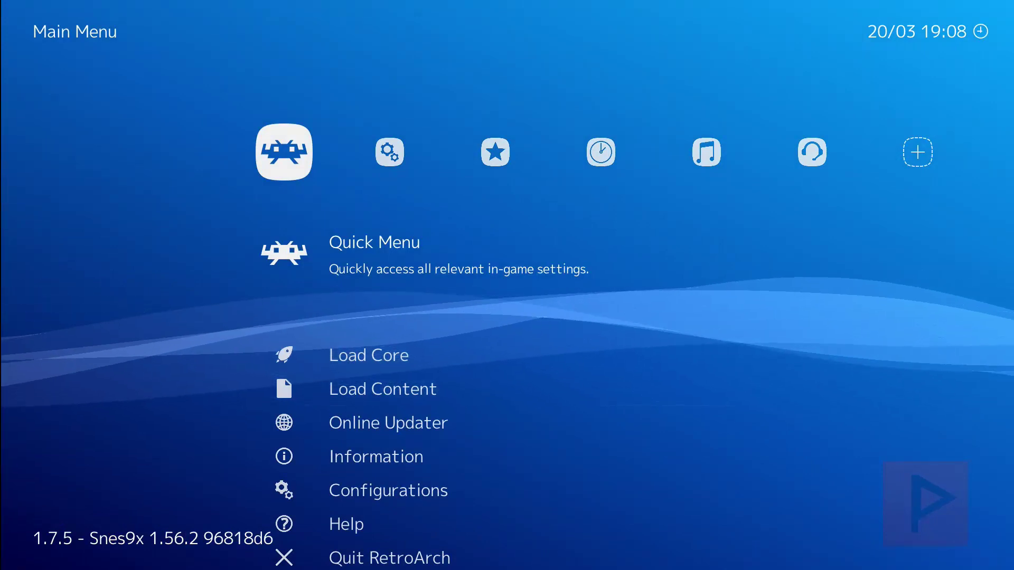
Open the Input Hotkey Binds in the Input settings.
key("Right")
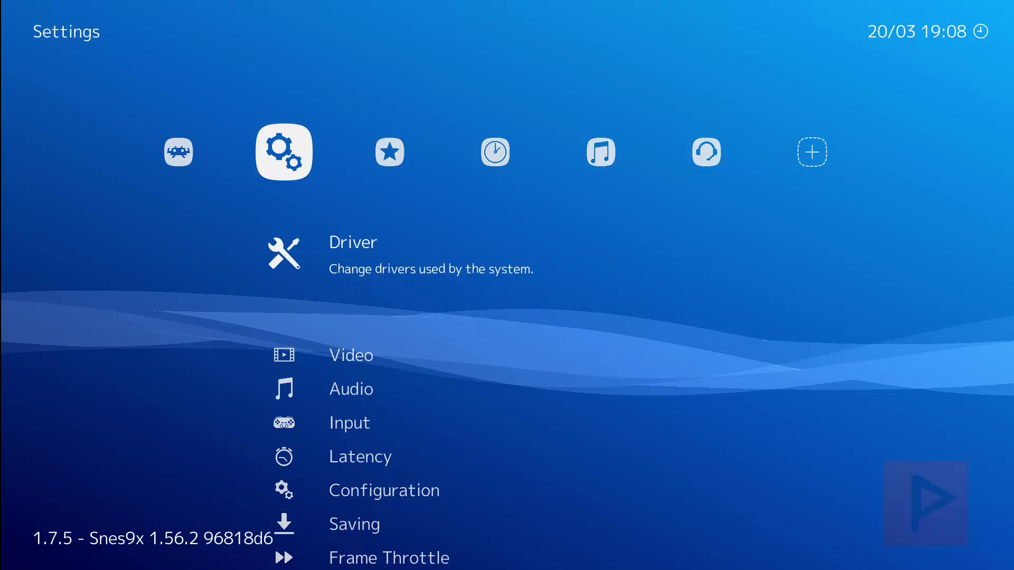
key("Down")
key("Down")
key("Down")
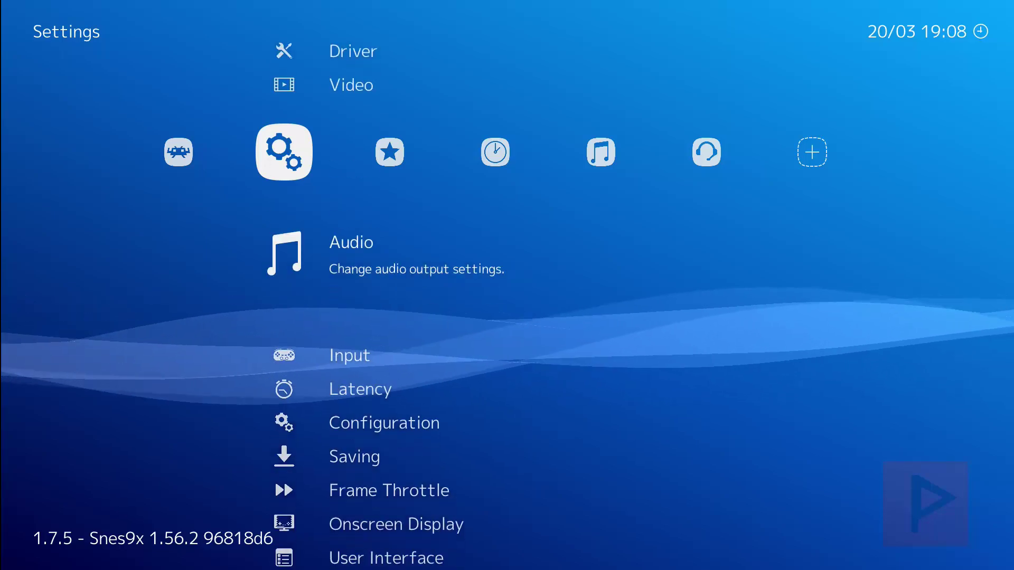
key("Return")
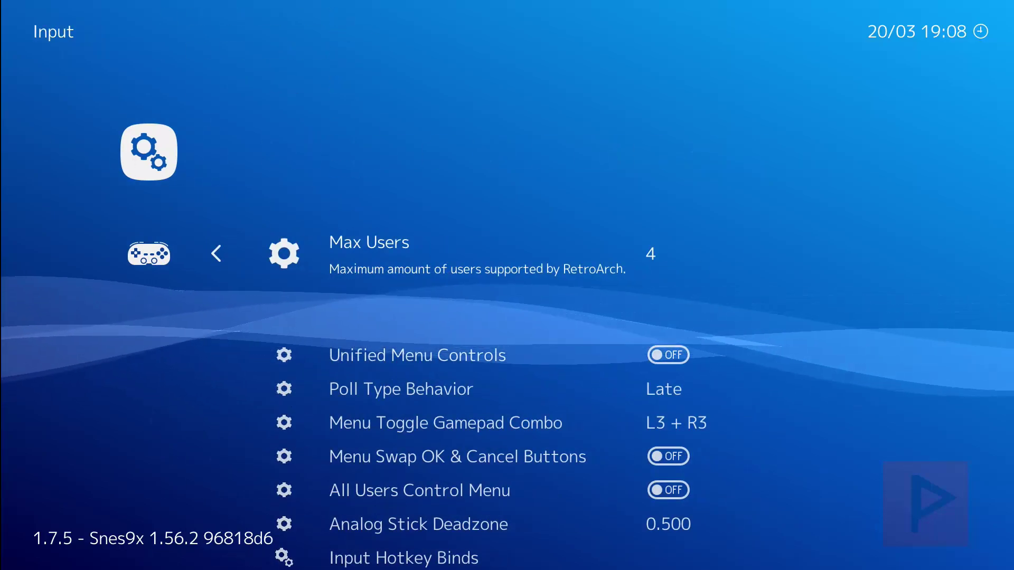
key("Down")
key("Down")
key("Down")
key("Down")
key("Down")
key("Down")
key("Down")
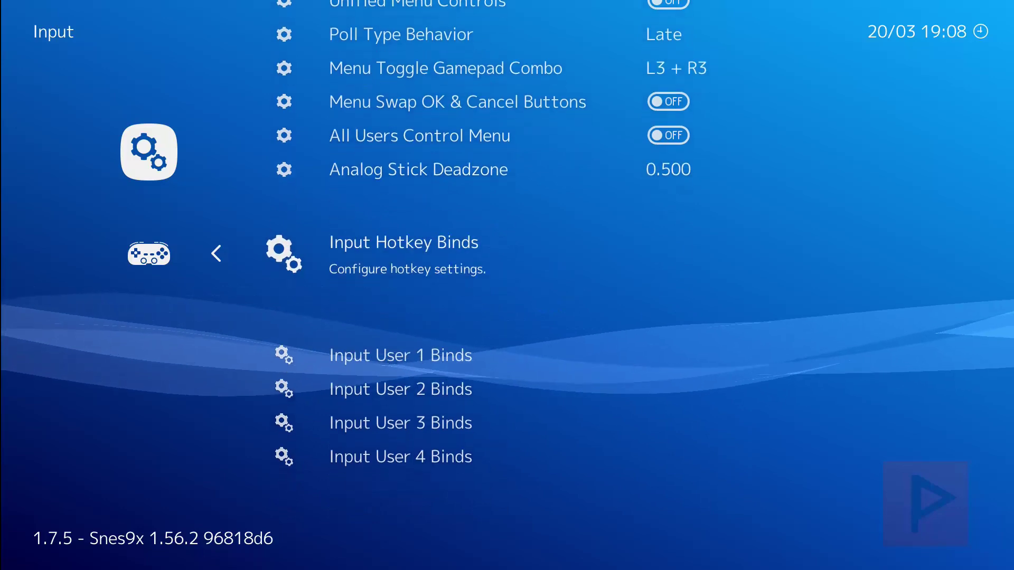
key("Return")
Assign controller button 12 to the Rewind hotkey.
key("Down")
key("Down")
key("Down")
key("Down")
key("Down")
key("Down")
key("Down")
key("Down")
key("Down")
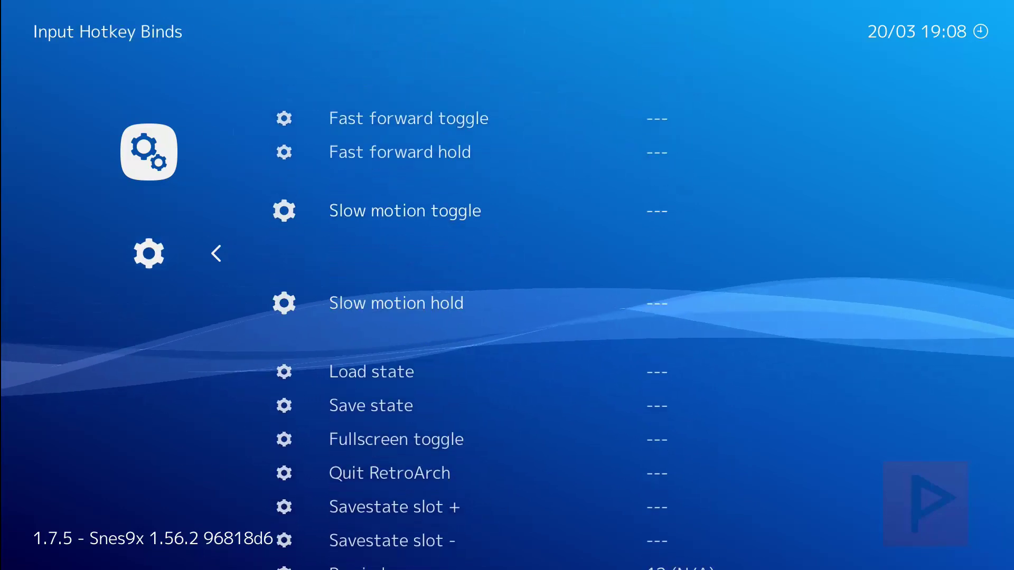
key("Down")
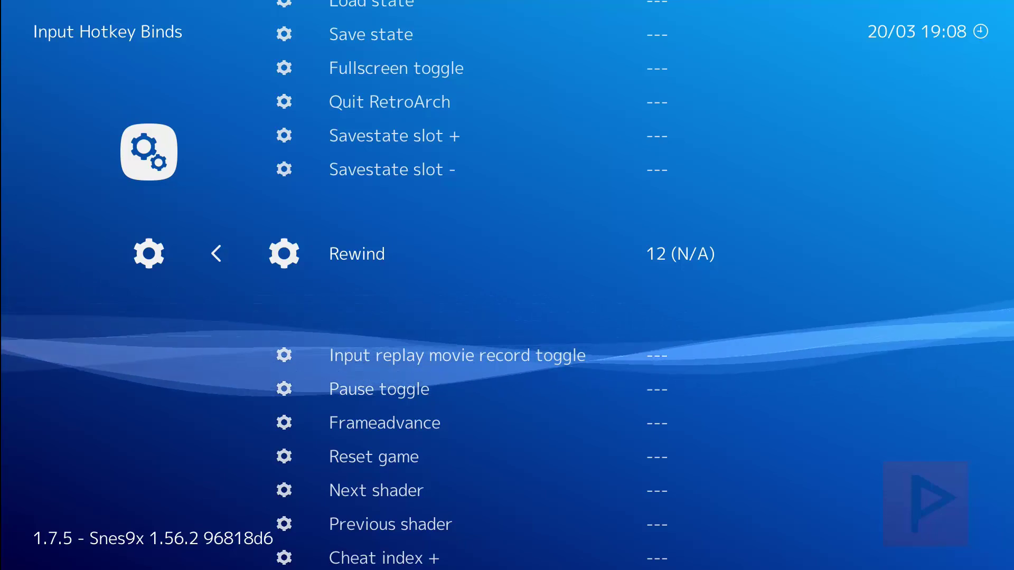
key("Return")
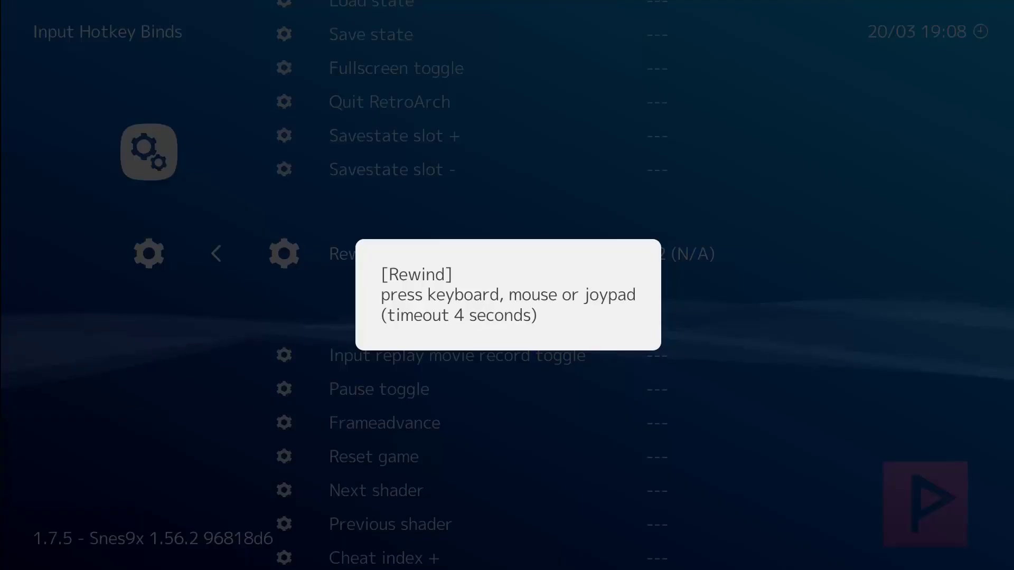
key("r")
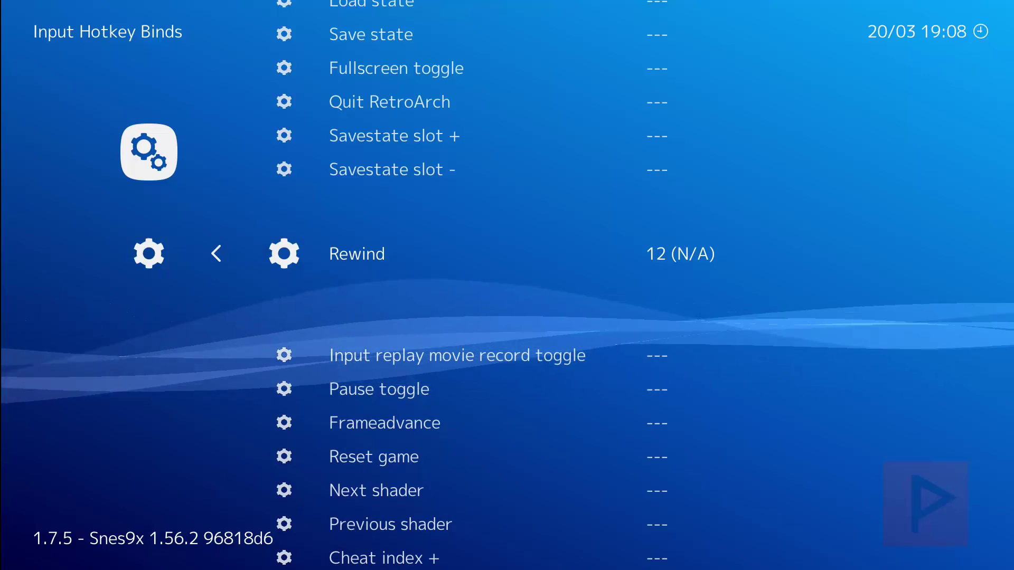
Rebind the Rewind hotkey to button 13 and back to button 12.
key("Return")
key("r")
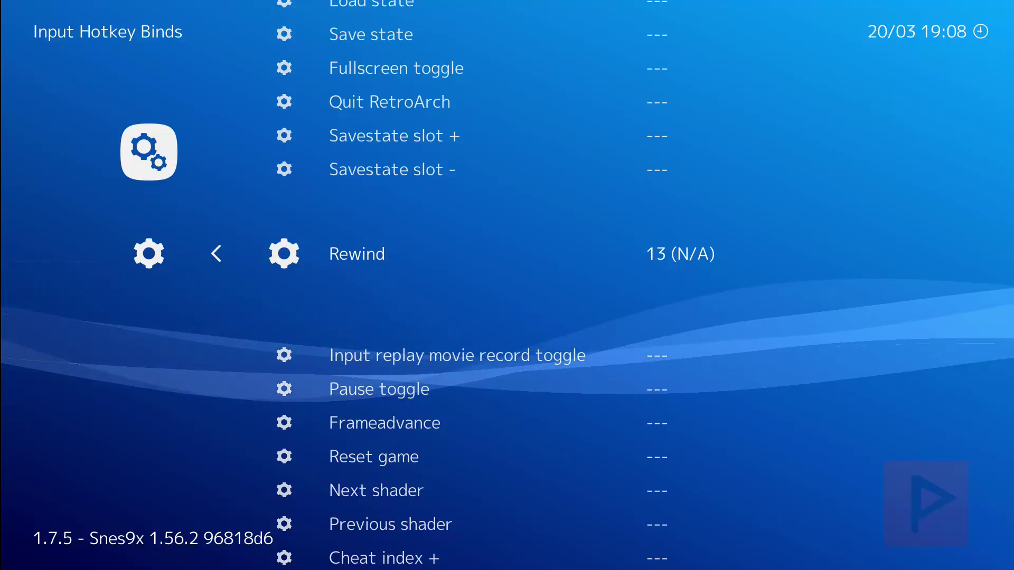
key("Return")
key("r")
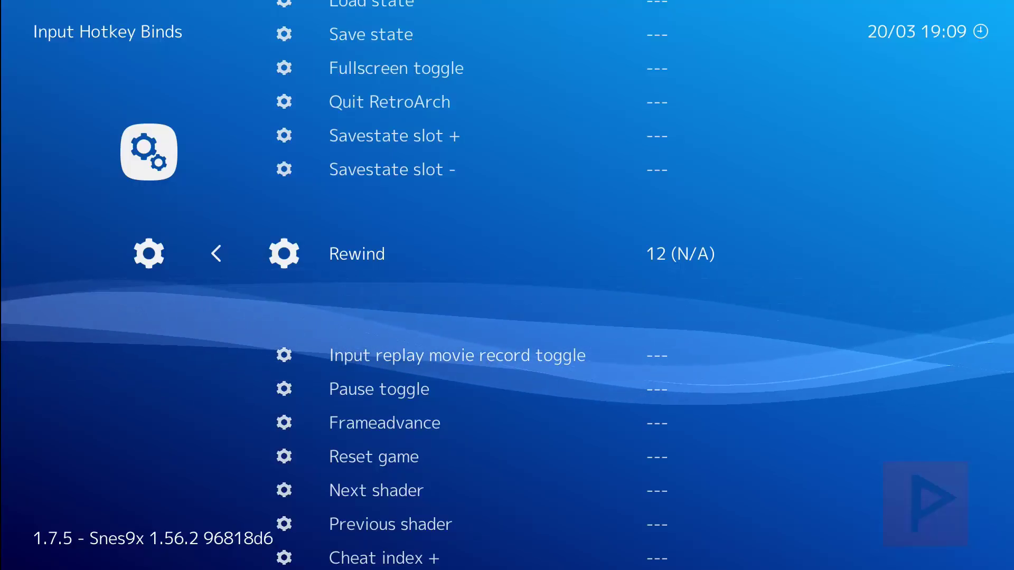
Turn on Rewind Enable in the Rewind section of the Frame Throttle settings.
key("BackSpace")
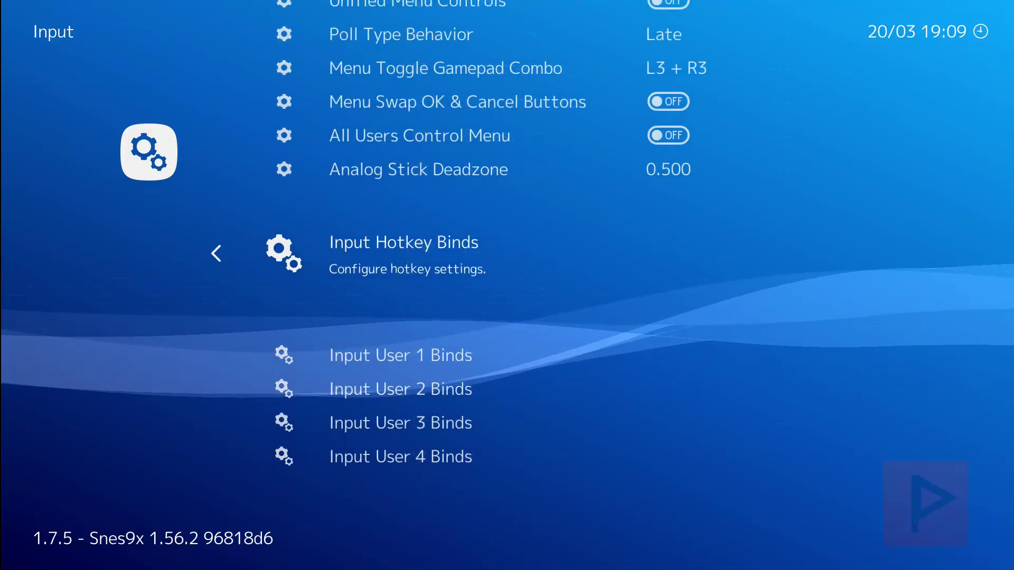
key("BackSpace")
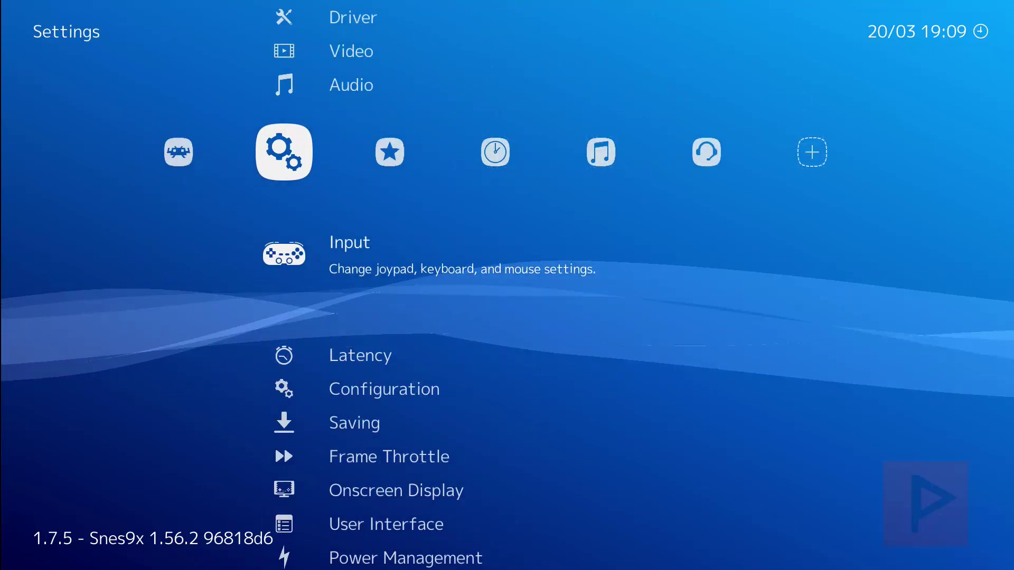
key("Down")
key("Down")
key("Down")
key("Down")
key("Return")
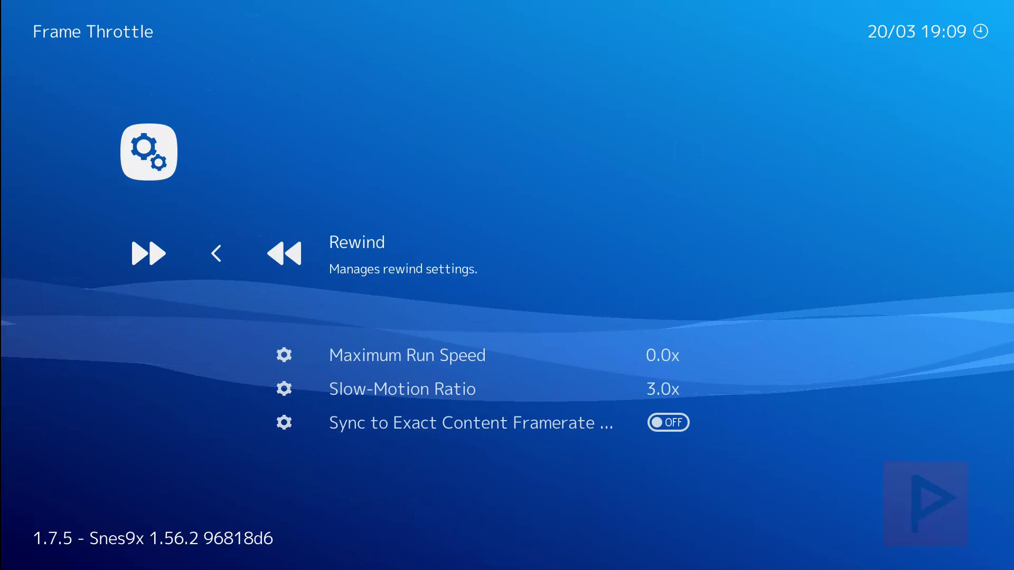
key("Return")
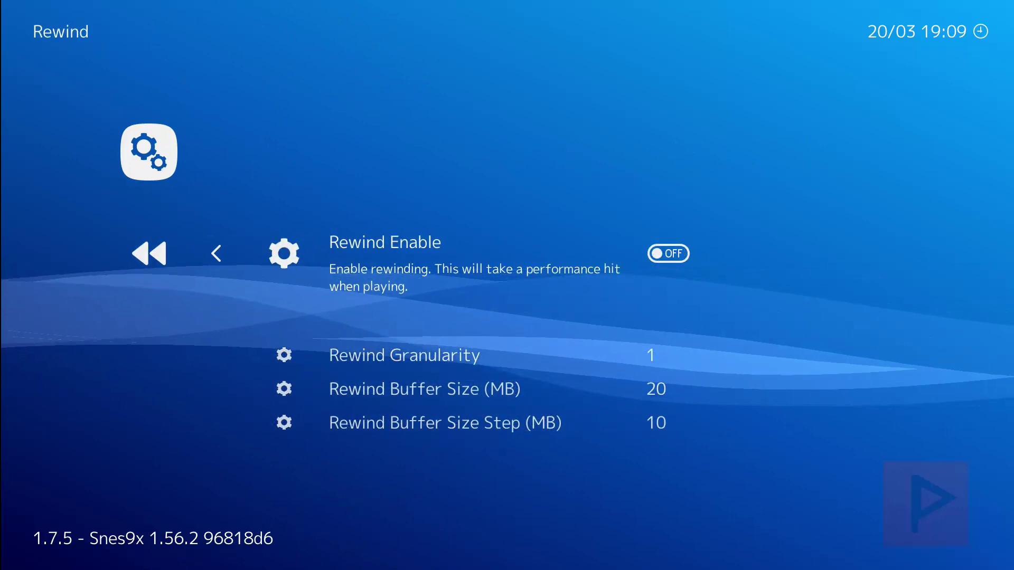
key("Return")
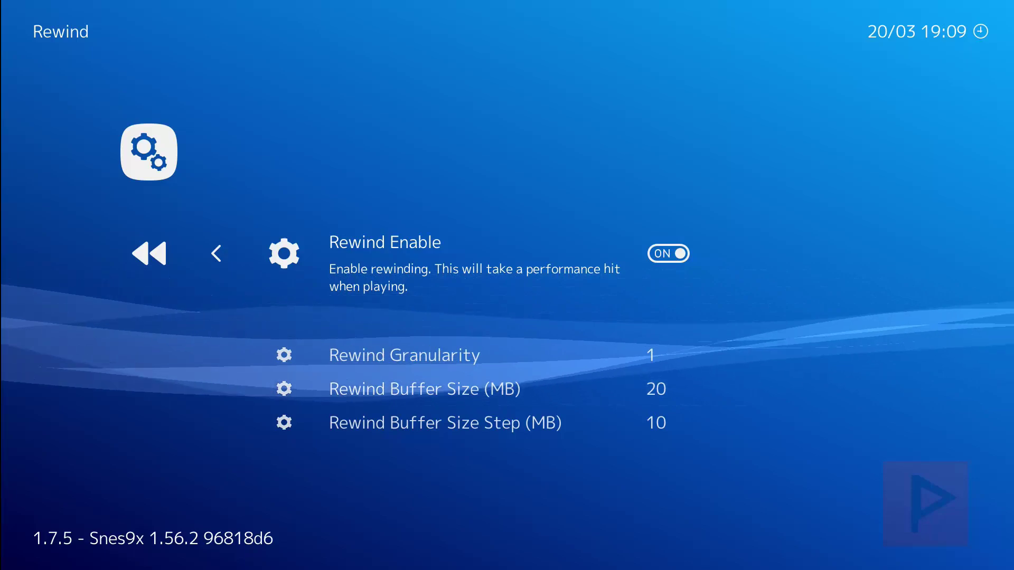
key("BackSpace")
key("BackSpace")
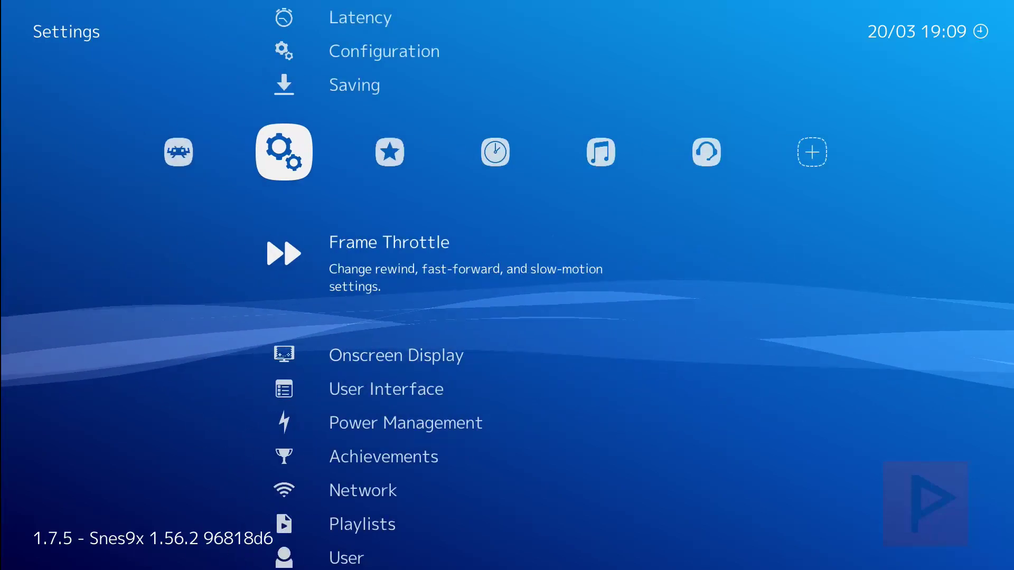
Save the current configuration.
key("Left")
key("Down")
key("Down")
key("Down")
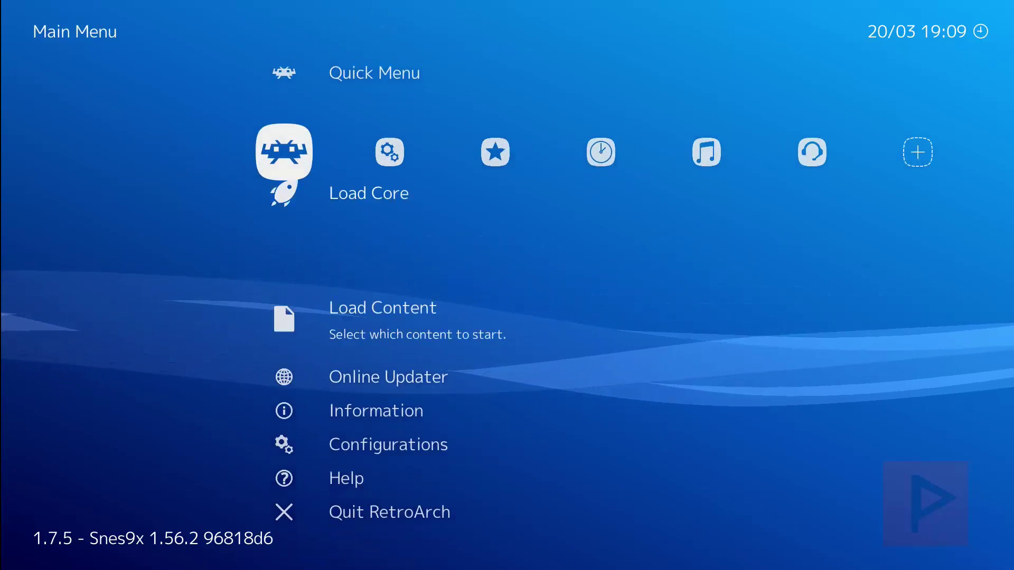
key("Down")
key("Down")
key("Return")
key("Down")
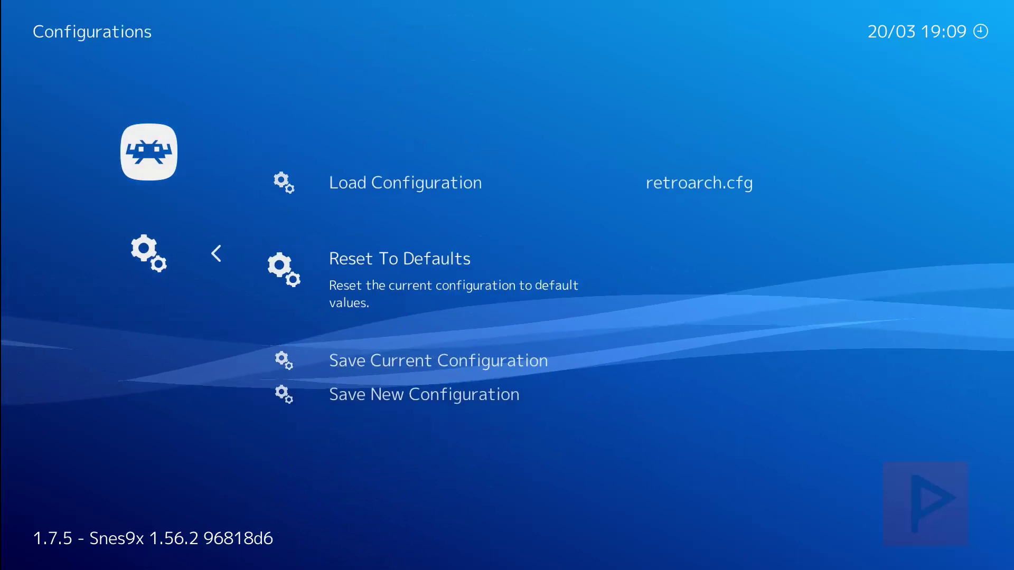
key("Down")
key("Return")
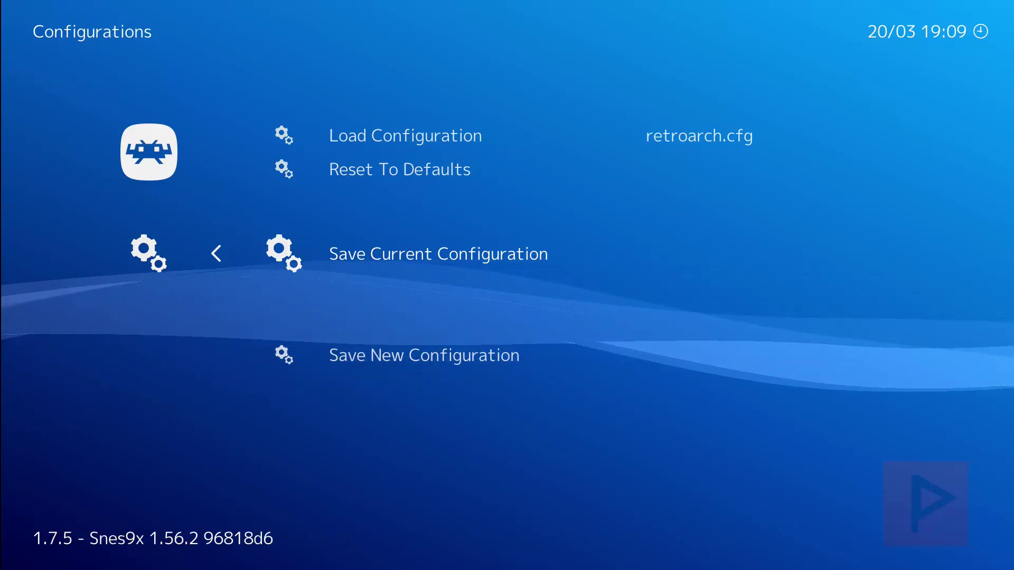
Browse the loadable content from the start directory to the /dev_hdd0/Roms/NES folder.
key("BackSpace")
key("Up")
key("Up")
key("Up")
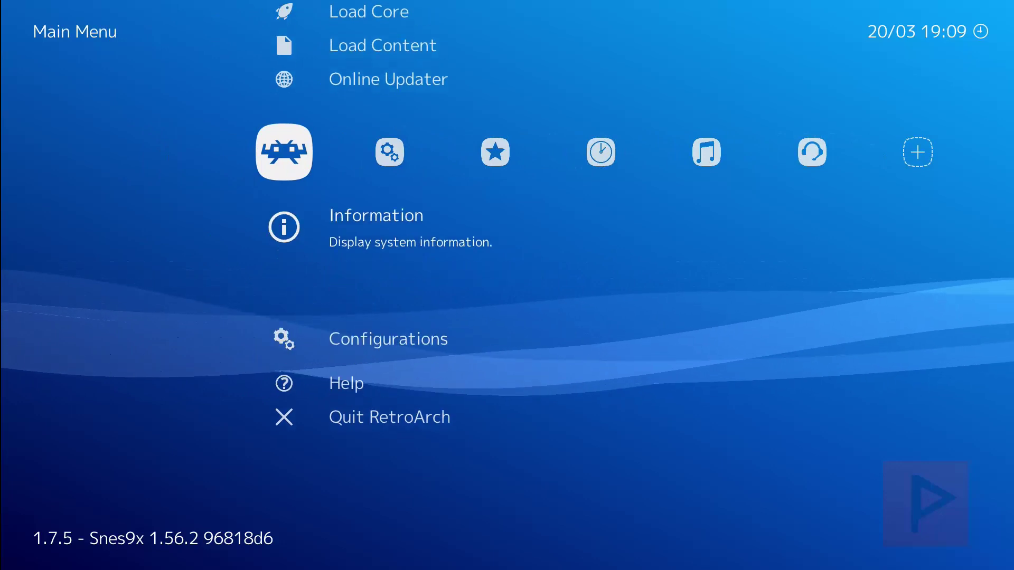
key("Up")
key("Up")
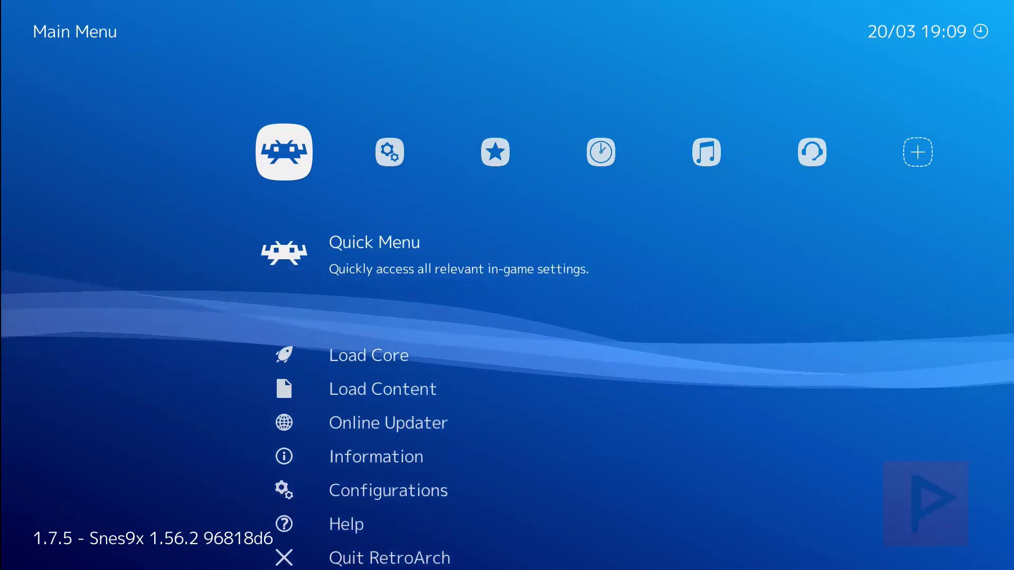
key("Down")
key("Down")
key("Return")
key("Return")
key("Down")
key("Return")
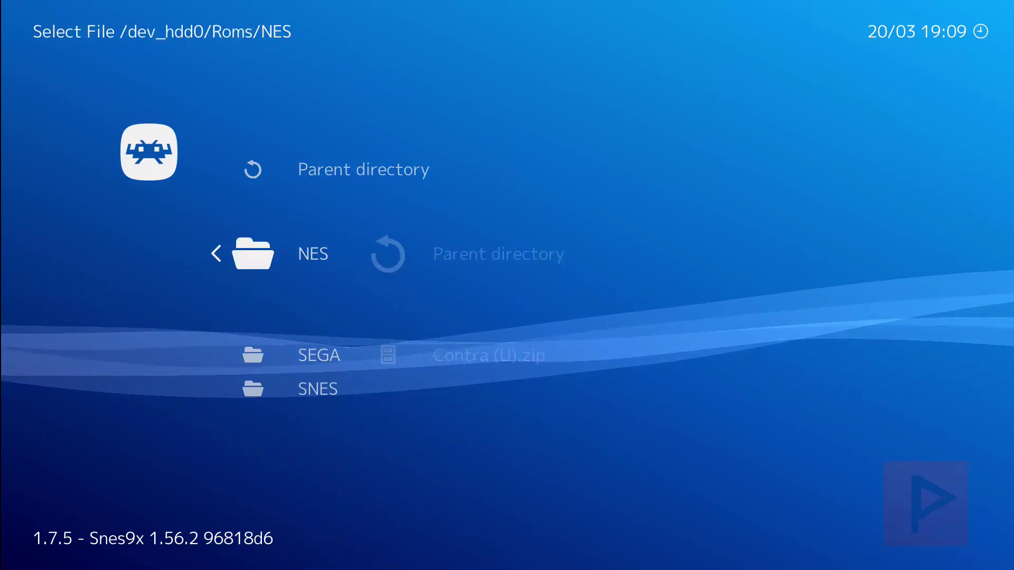
Load Contra (U).nes from the Contra (U).zip archive with the QuickNES core.
key("Down")
key("Return")
key("Return")
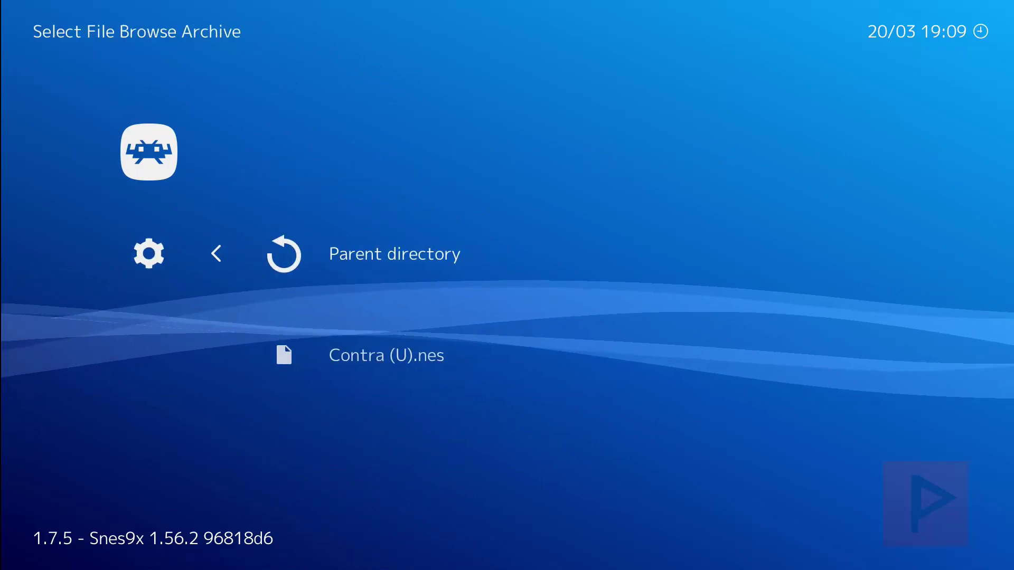
key("Down")
key("Return")
key("Down")
key("Down")
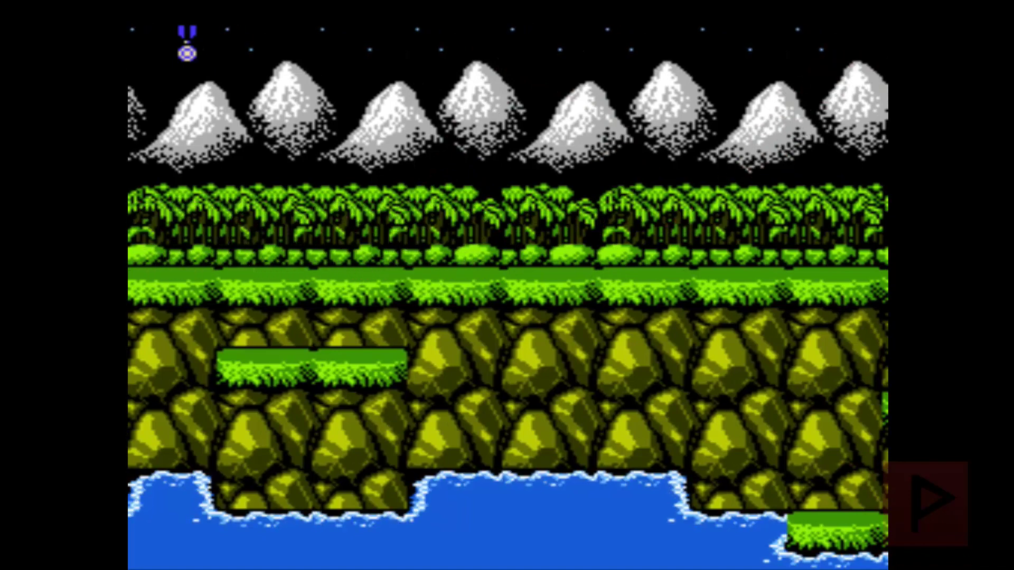
Test rewinding during Contra gameplay and return to the RetroArch menu.
key("r")
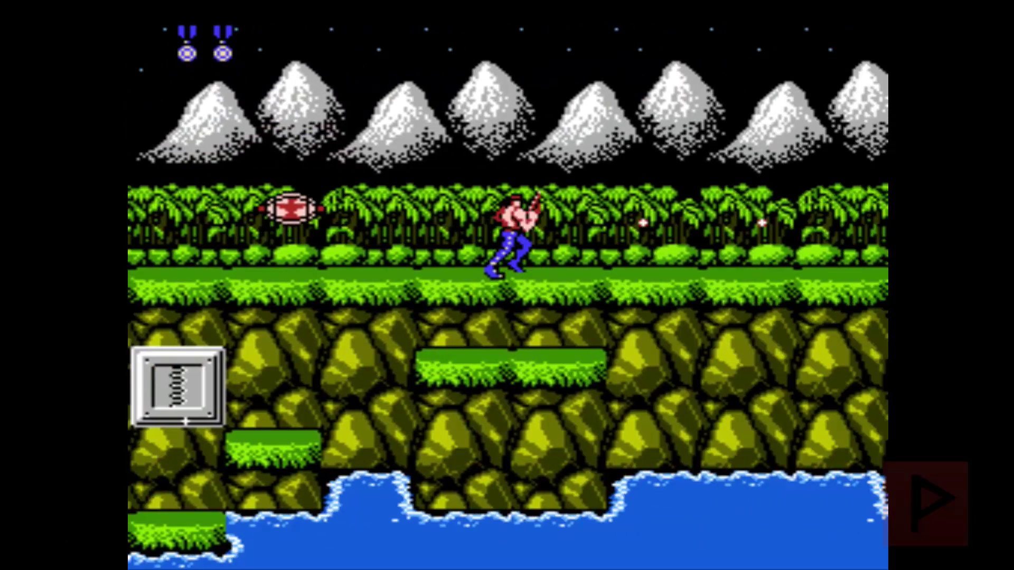
key("F1")
Browse the loadable content to Sonic & Knuckles.zip in the /dev_hdd0/Roms/SEGA folder.
key("Down")
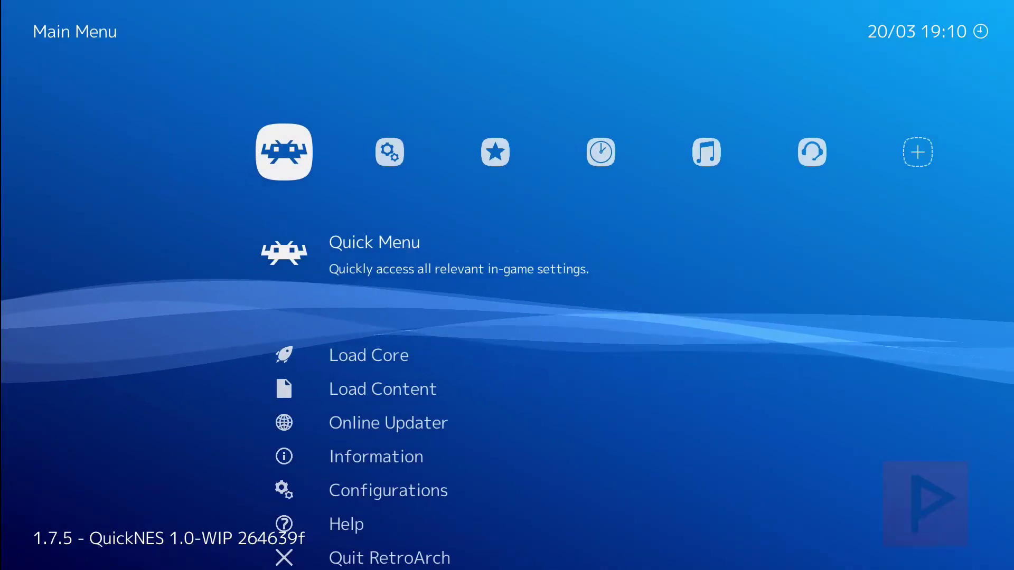
key("Down")
key("Down")
key("Return")
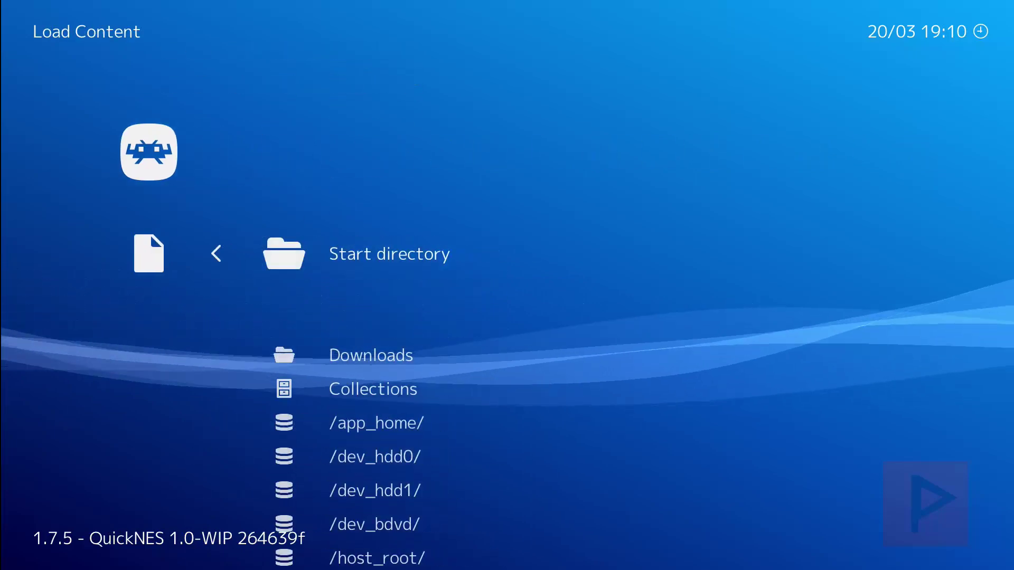
key("Return")
key("Return")
key("Down")
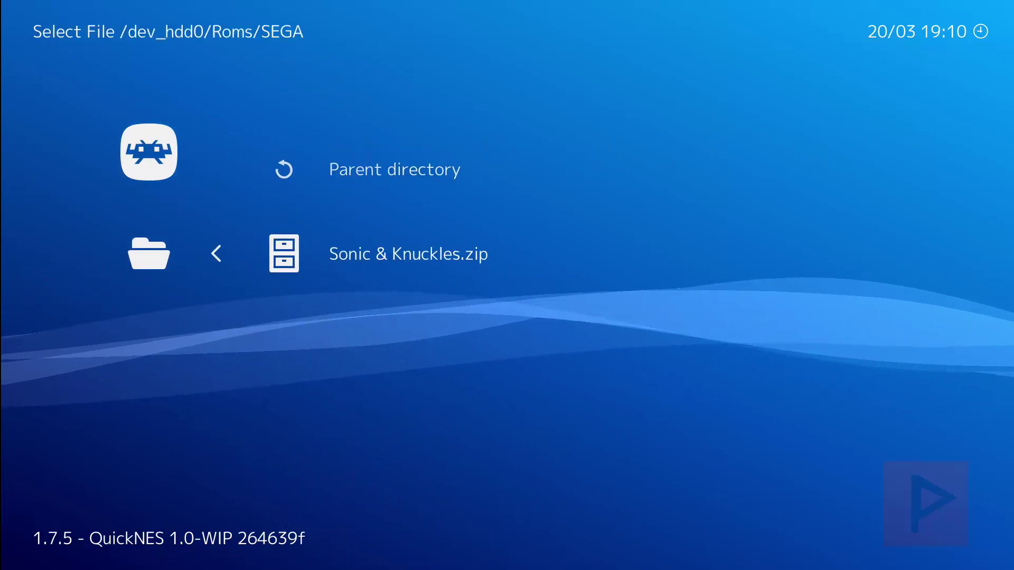
Load the game inside Sonic & Knuckles.zip with a suggested Sega core.
key("Return")
key("Down")
key("Return")
key("Down")
key("Down")
key("Down")
key("Down")
key("Down")
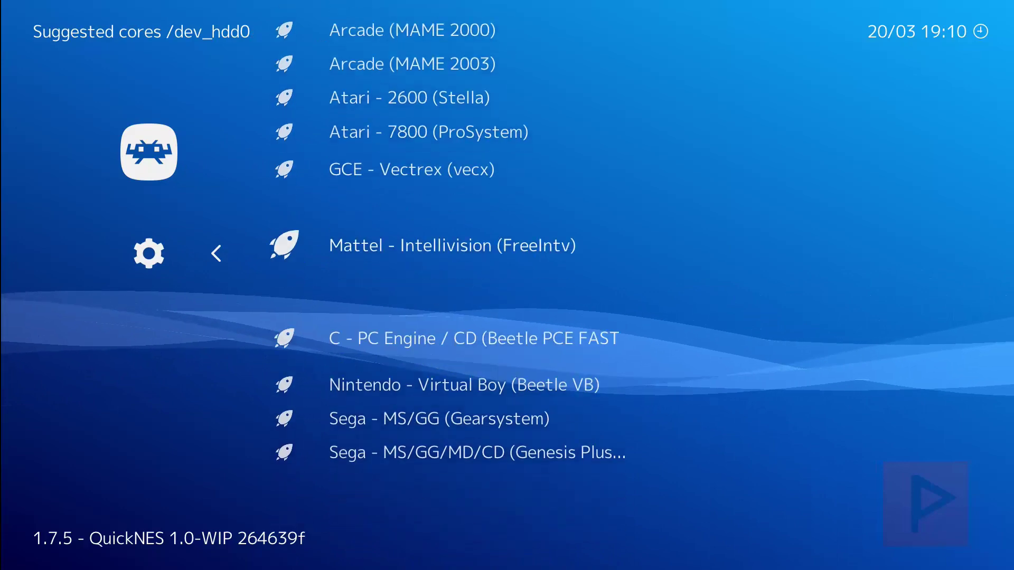
key("Up")
key("Up")
key("Up")
key("Up")
key("Up")
key("Up")
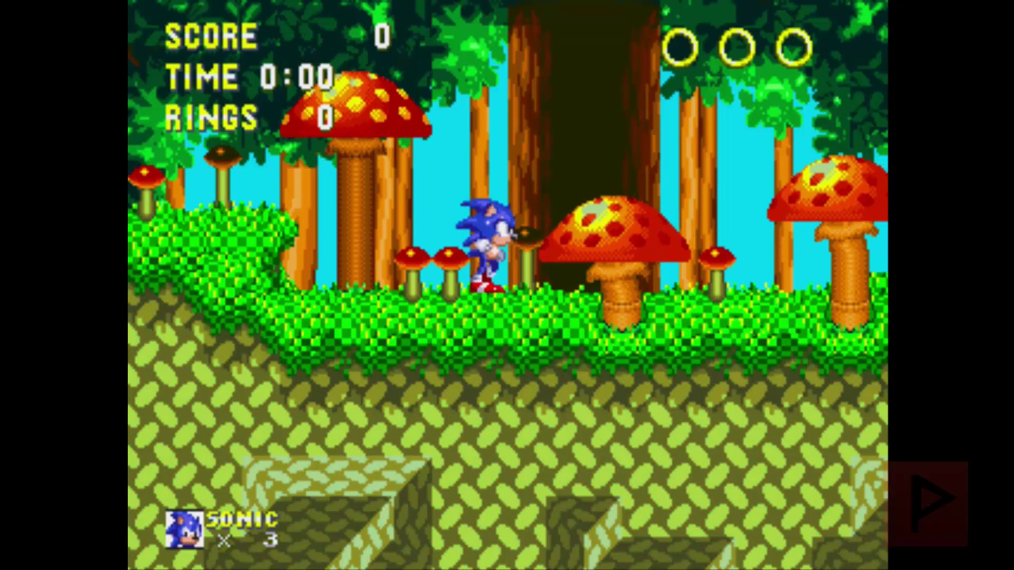
Play the first Sonic & Knuckles stage and rewind the gameplay twice to test the hotkey.
key("Right")
key("Down")
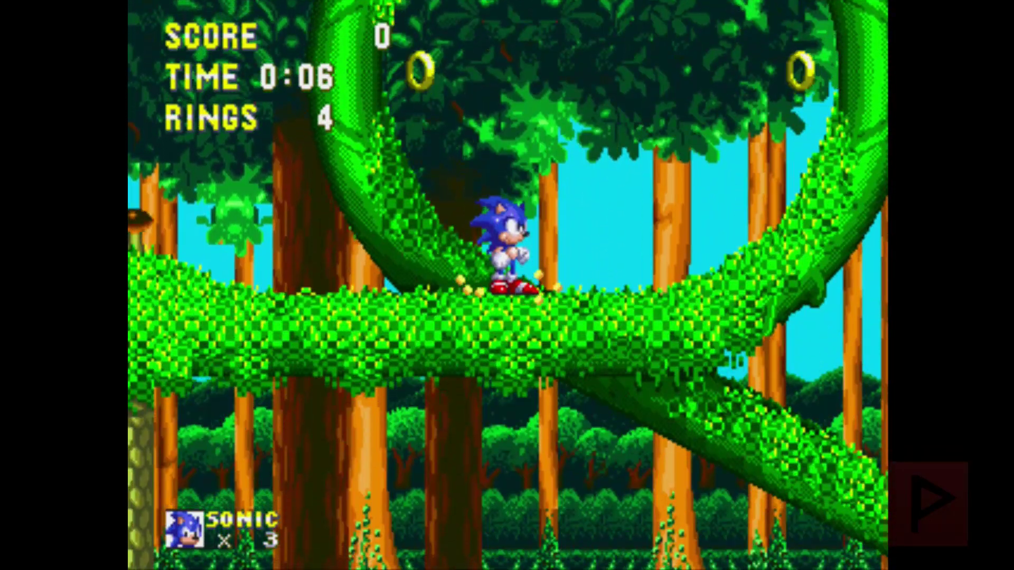
key("r")
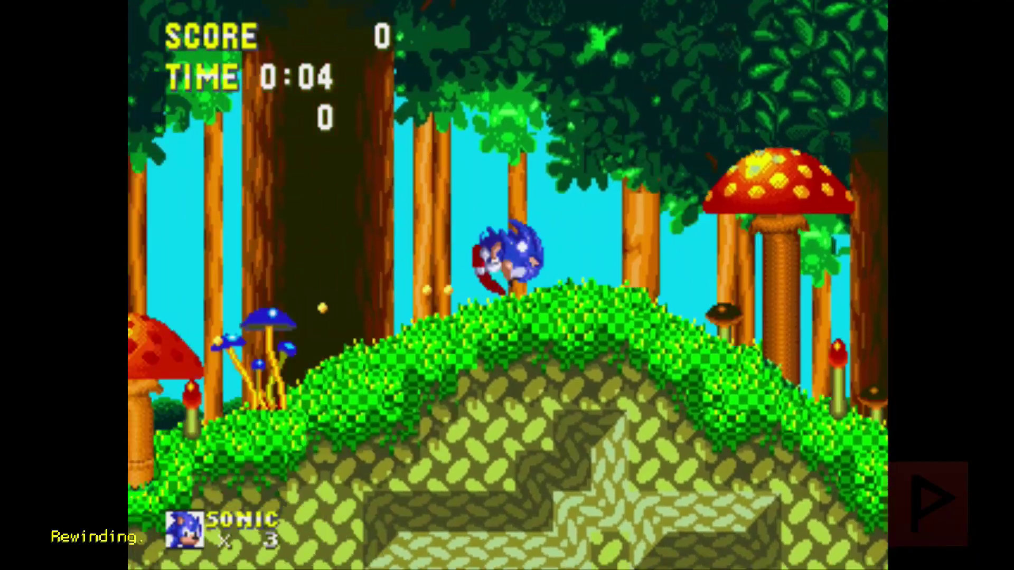
key("Right")
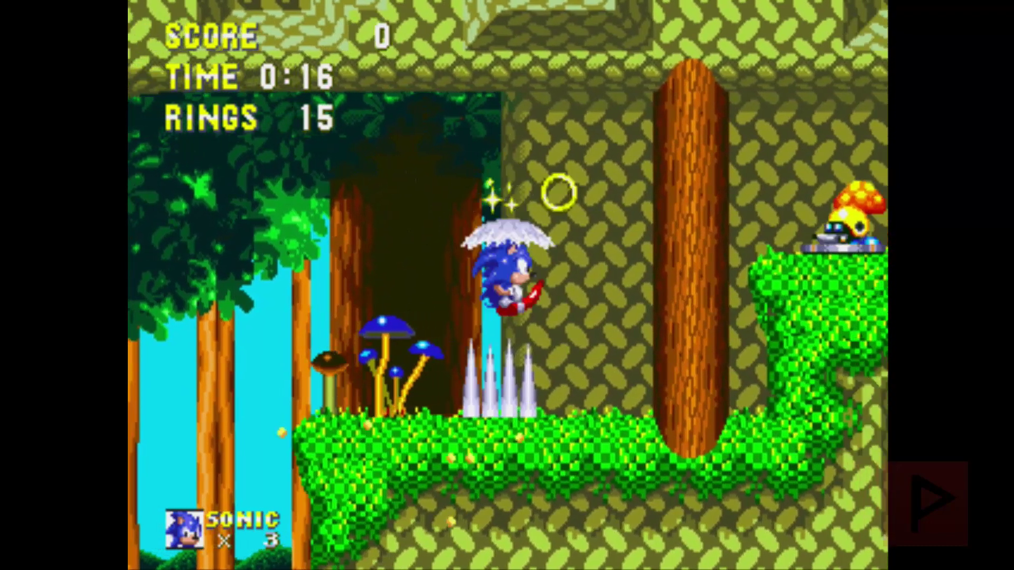
key("r")
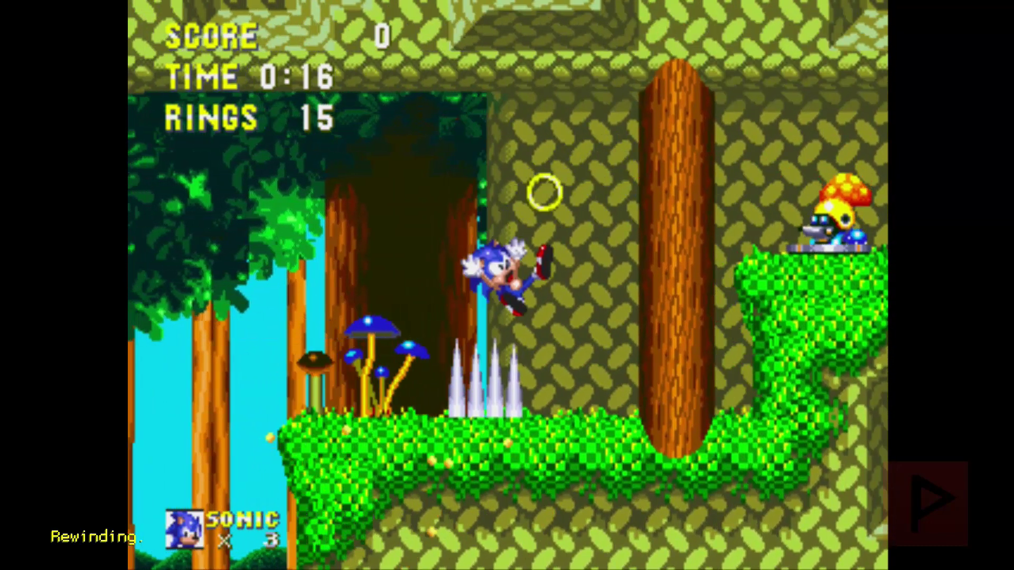